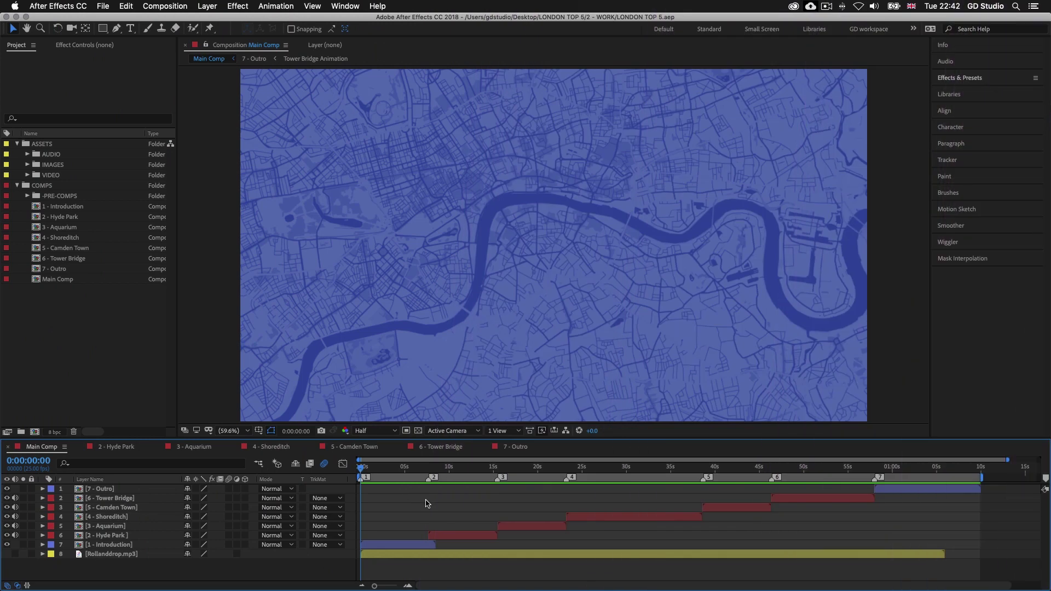
Step: Play the composition preview through to the Hyde Park section
key("space")
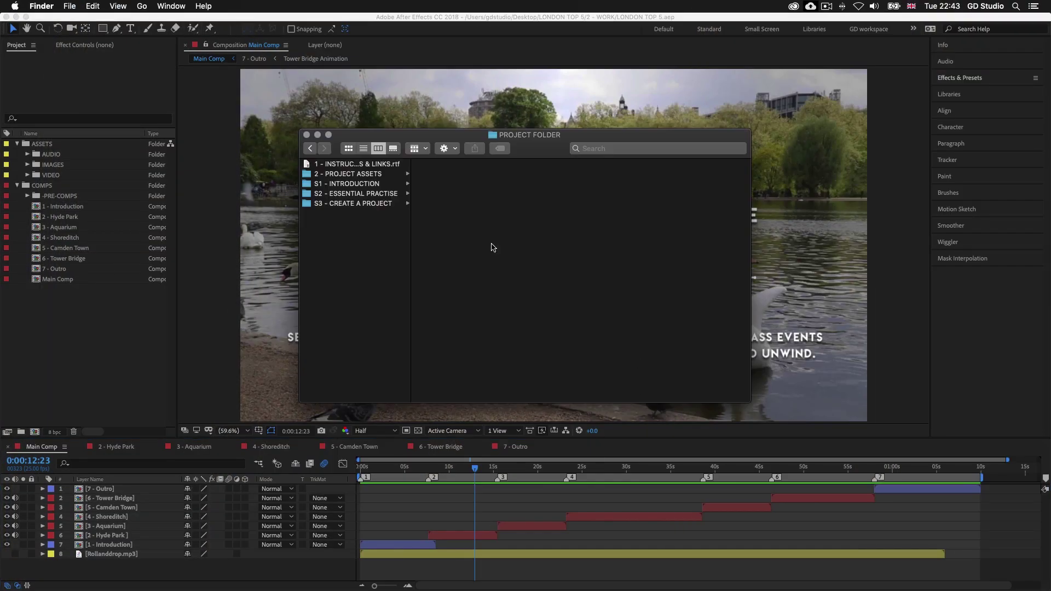
Step: Browse to S3 - CREATE A PROJECT > 48 - Exporting in After Effects > CC and select the .aep file
left_click(353, 207)
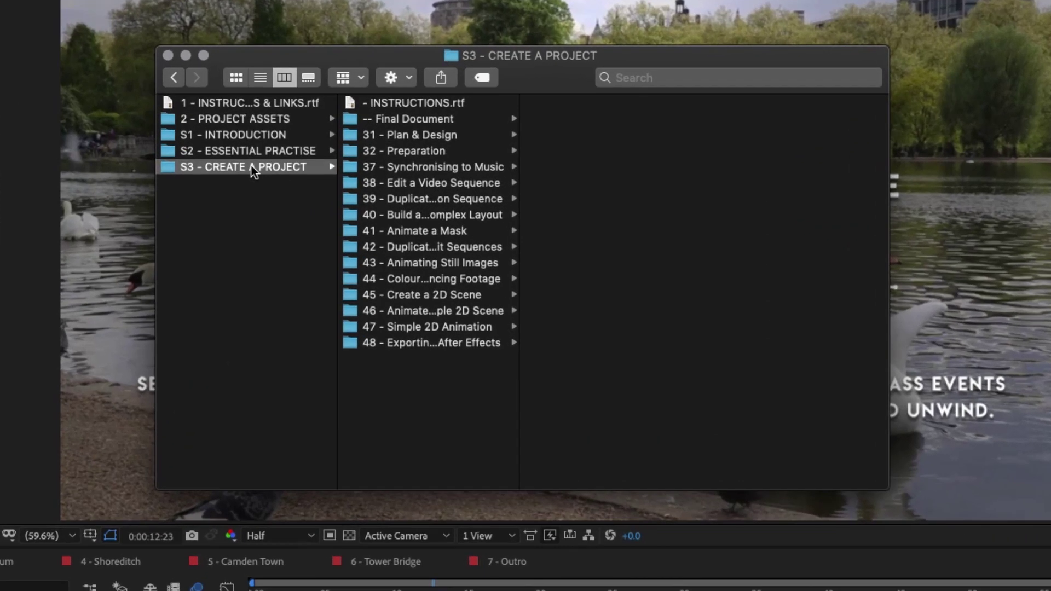
left_click(395, 345)
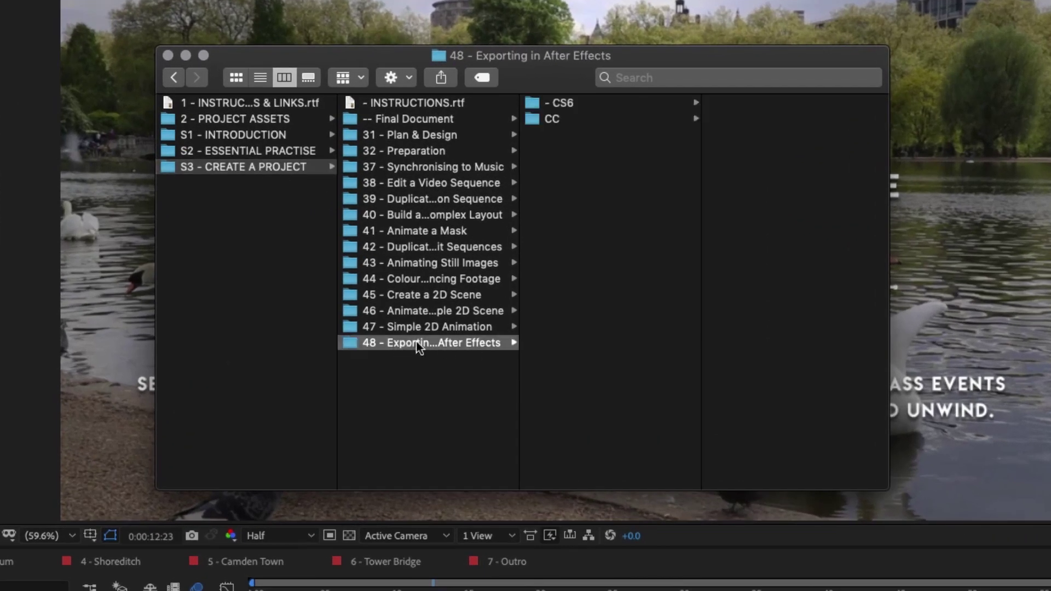
left_click(567, 117)
left_click(774, 103)
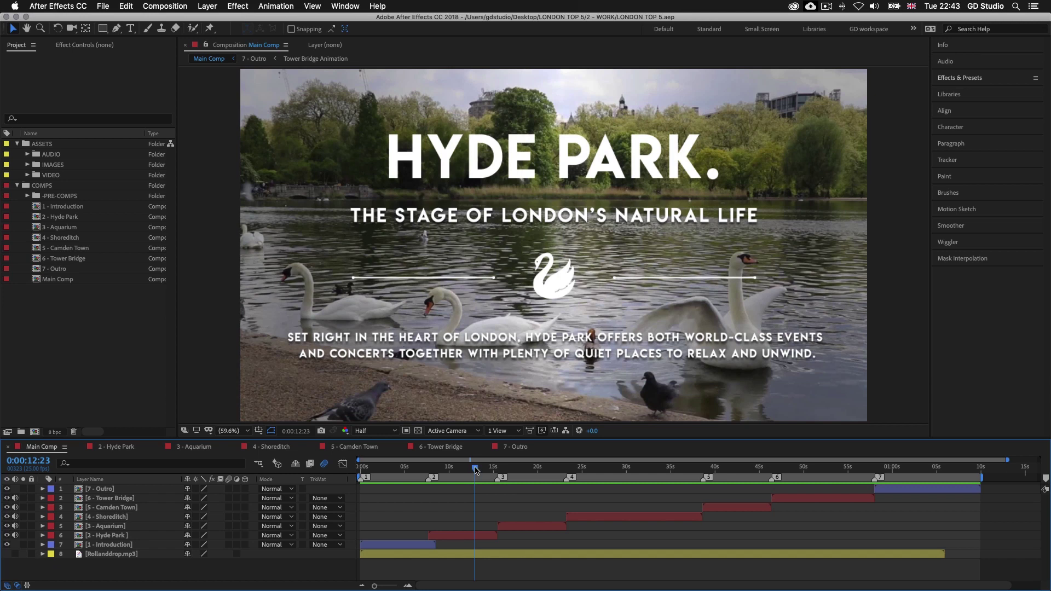
Step: Preview to the Shoreditch section, then move the current time to the outro's end, 0:01:09:22
key("space")
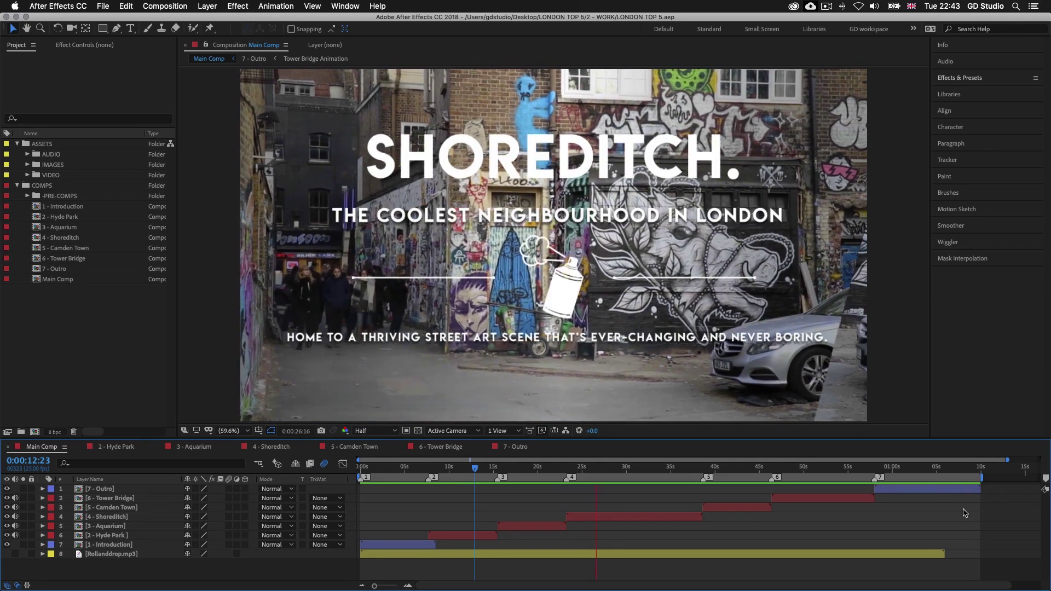
key("space")
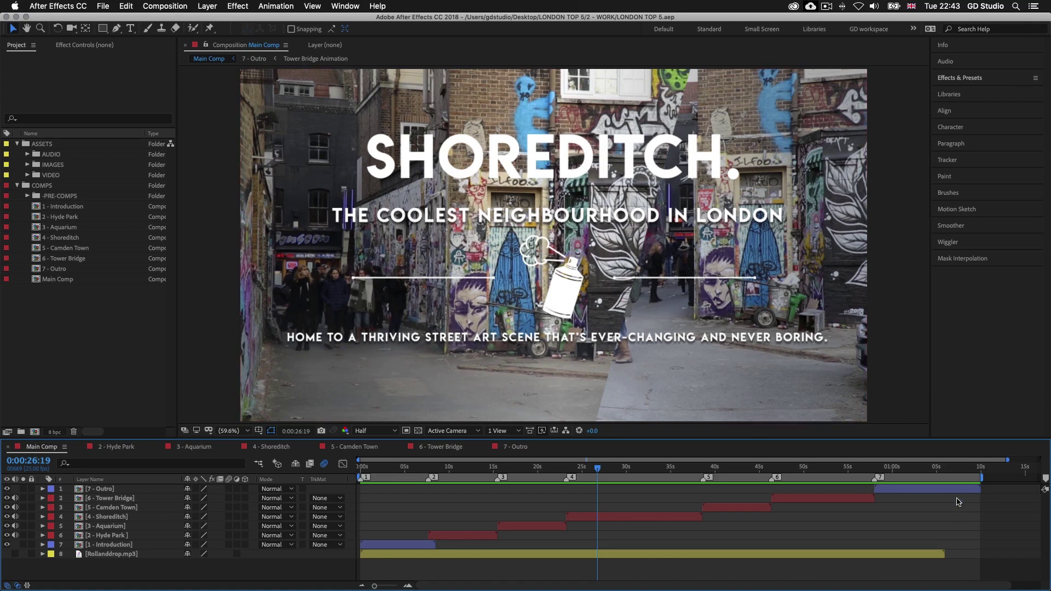
left_click(954, 470)
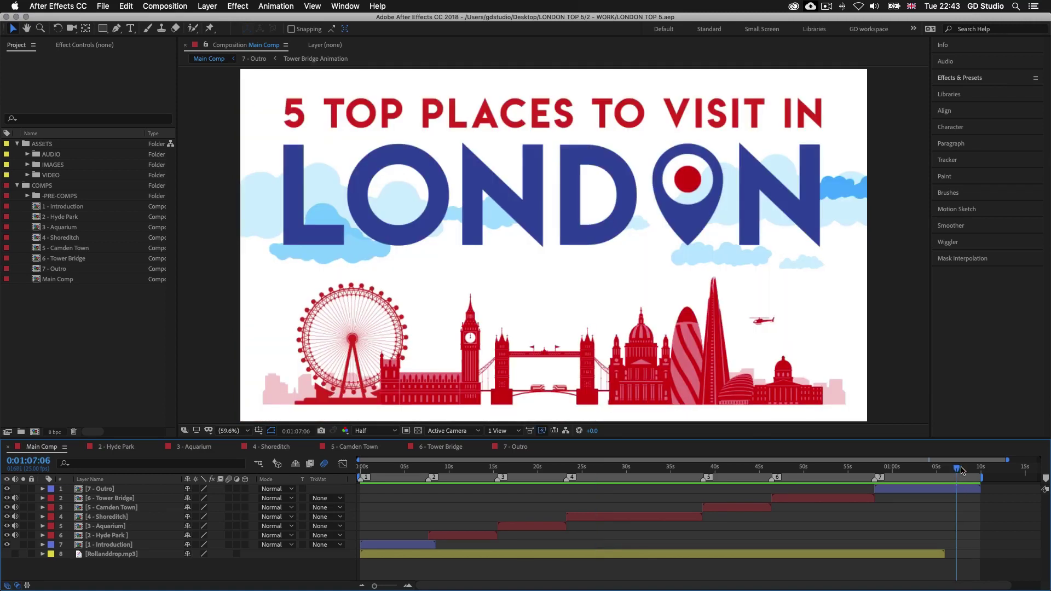
left_click_drag(954, 470, 981, 469)
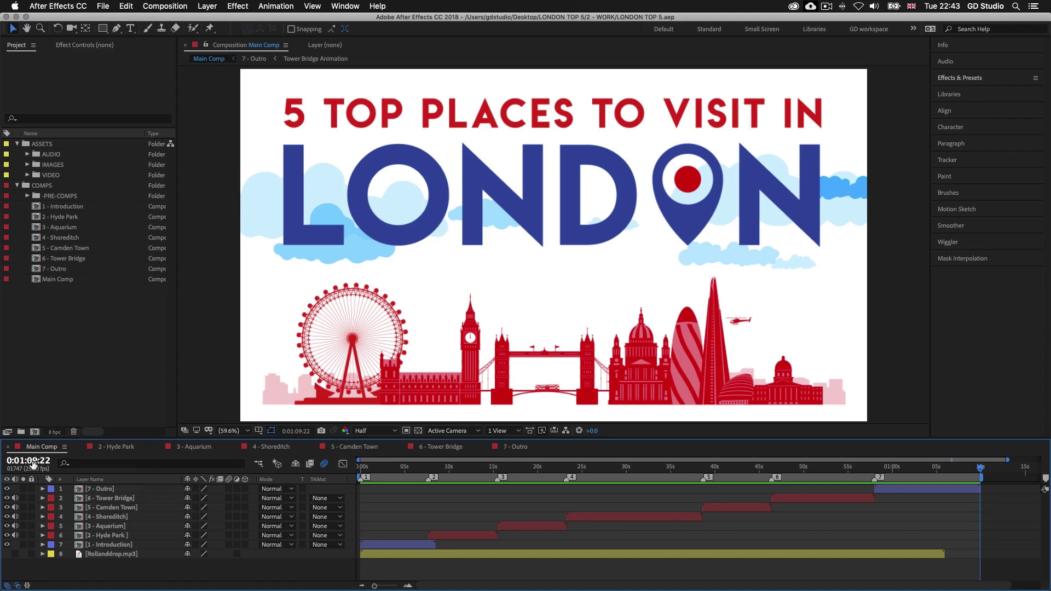
Step: Copy the 0:01:09:22 timecode and enter it as Main Comp's duration in Composition Settings
left_click(33, 464)
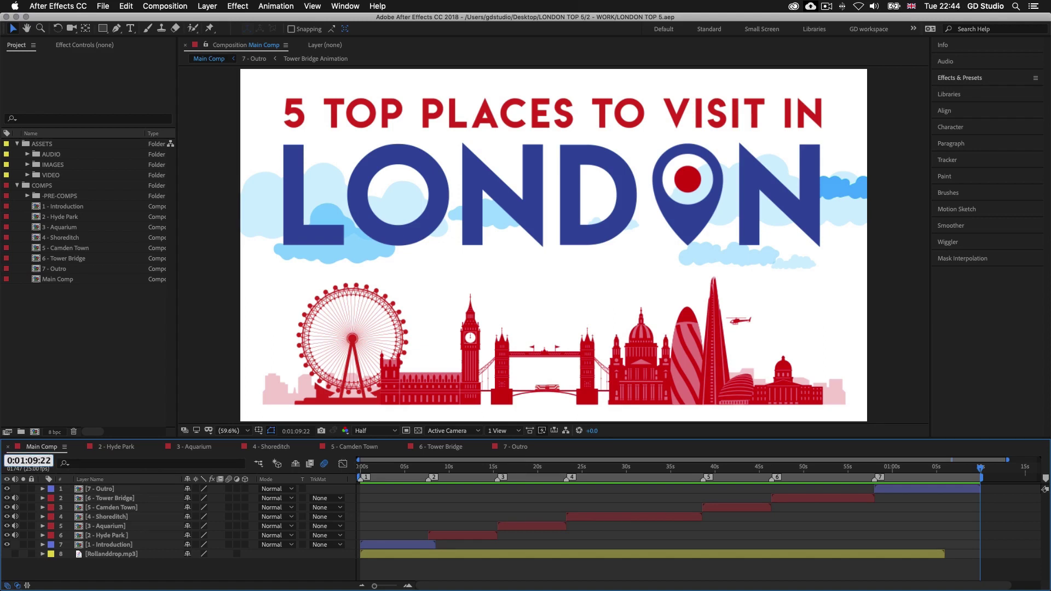
key("Return")
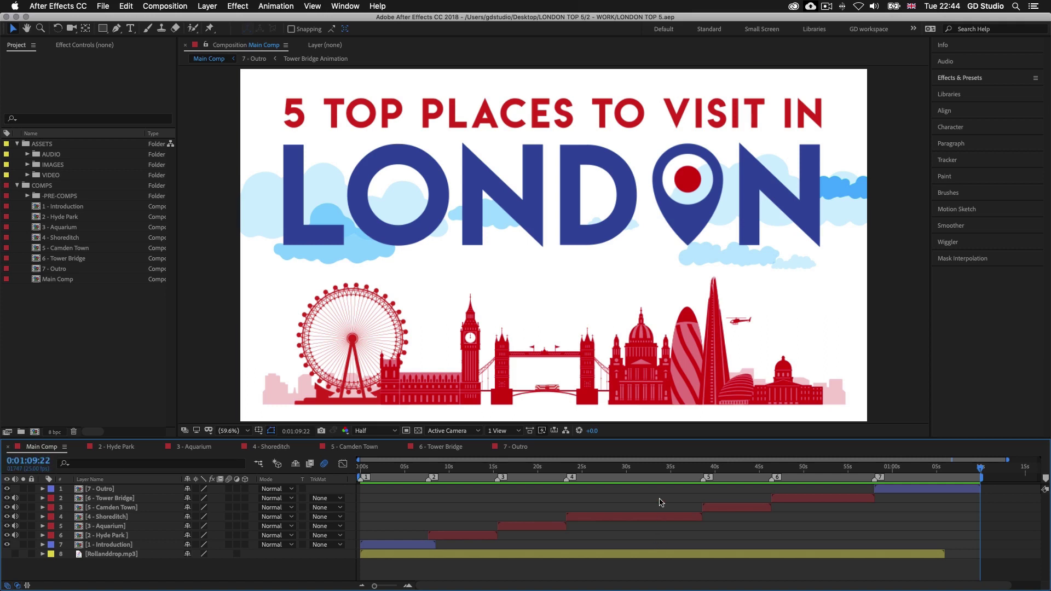
key("super+k")
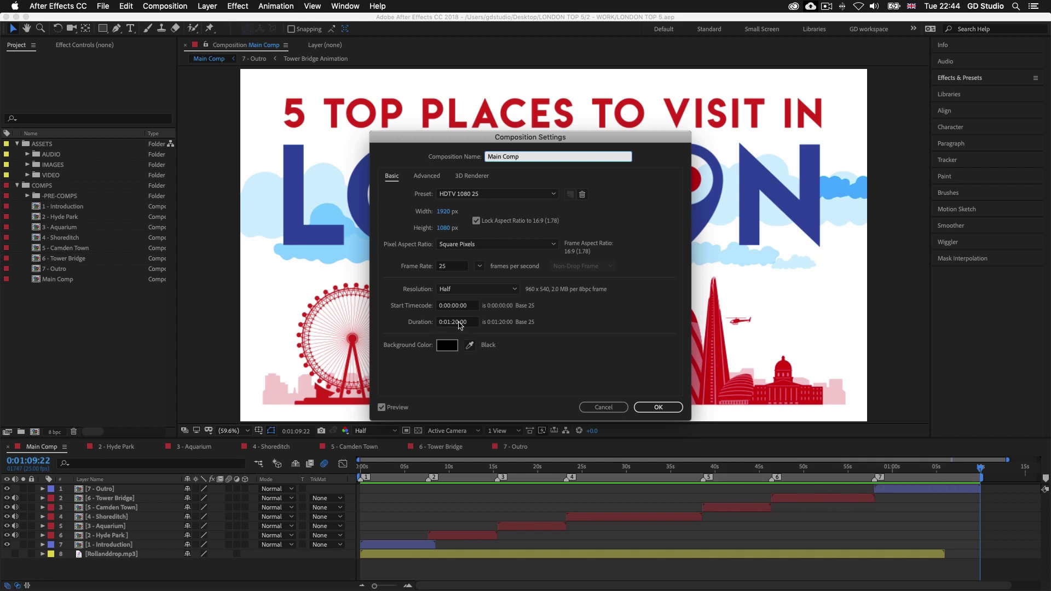
left_click(458, 323)
type("09:22")
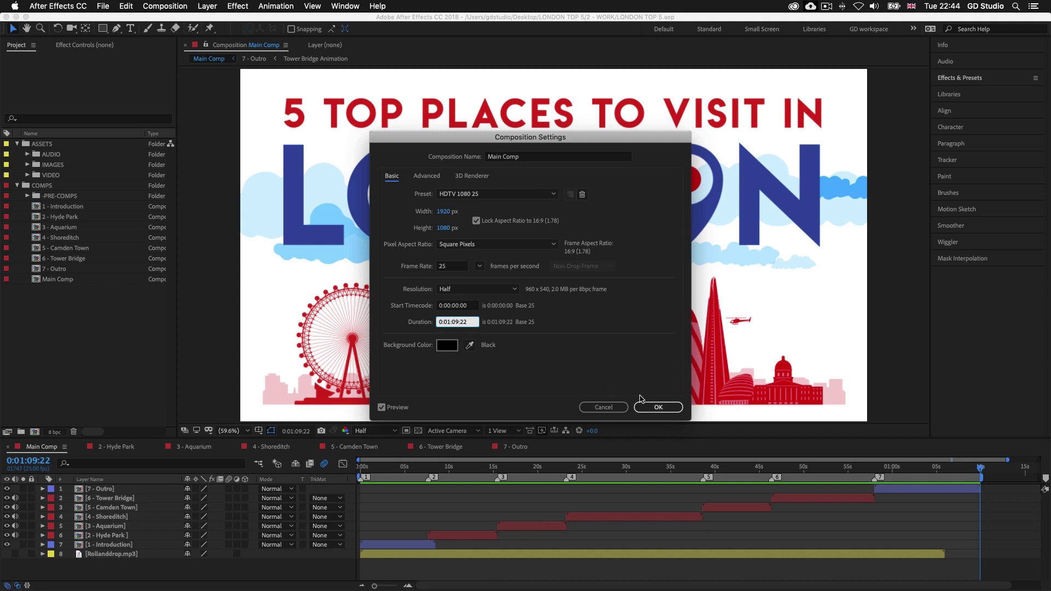
left_click(649, 407)
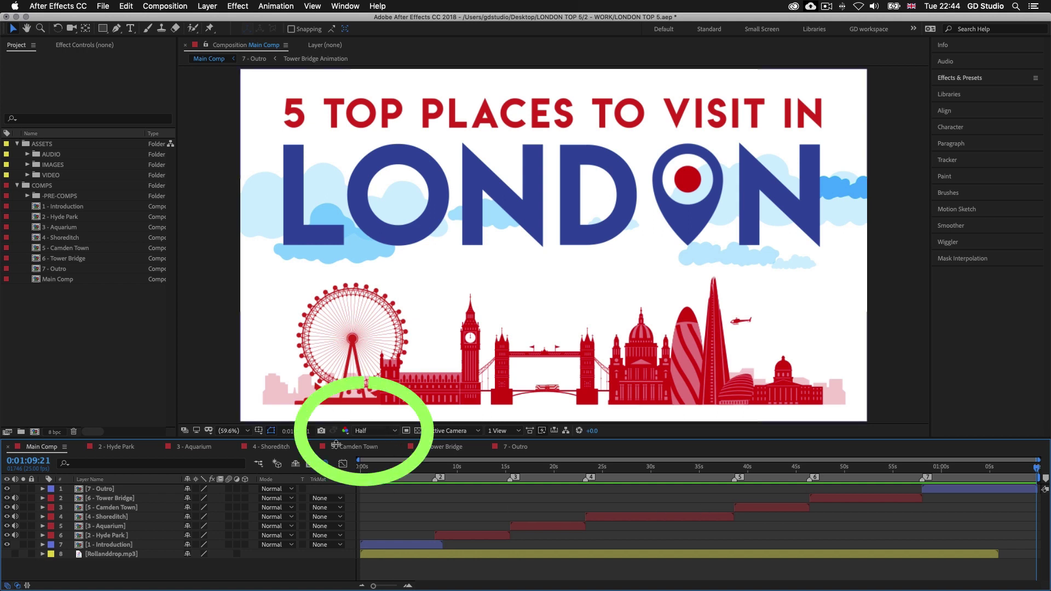
Step: Set preview resolution to Full, restore the full work area, and mute audio on layers 2–6
left_click(395, 433)
left_click(370, 457)
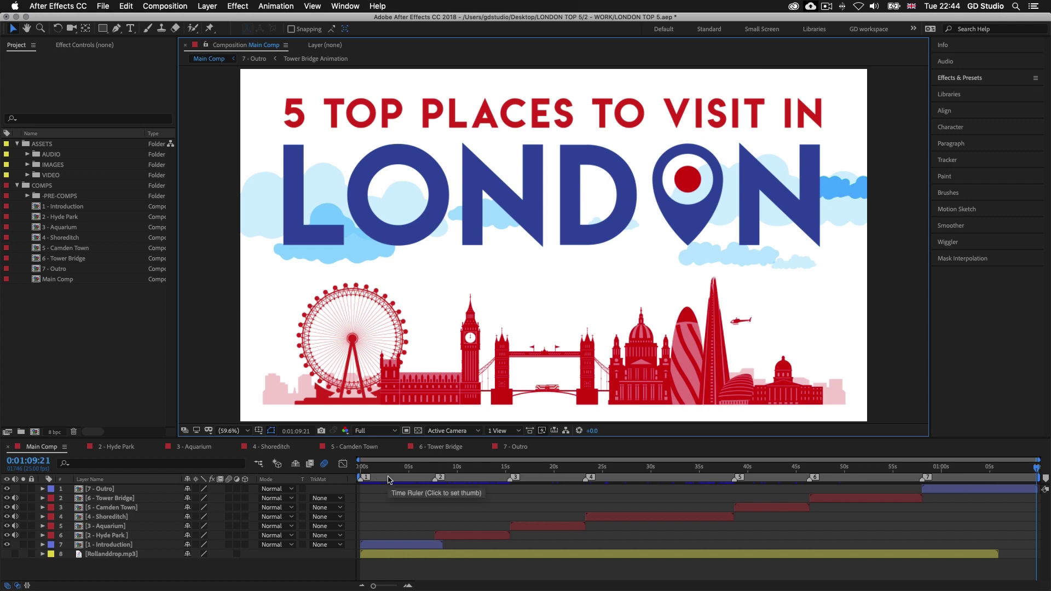
left_click(388, 480)
left_click_drag(1036, 477, 665, 477)
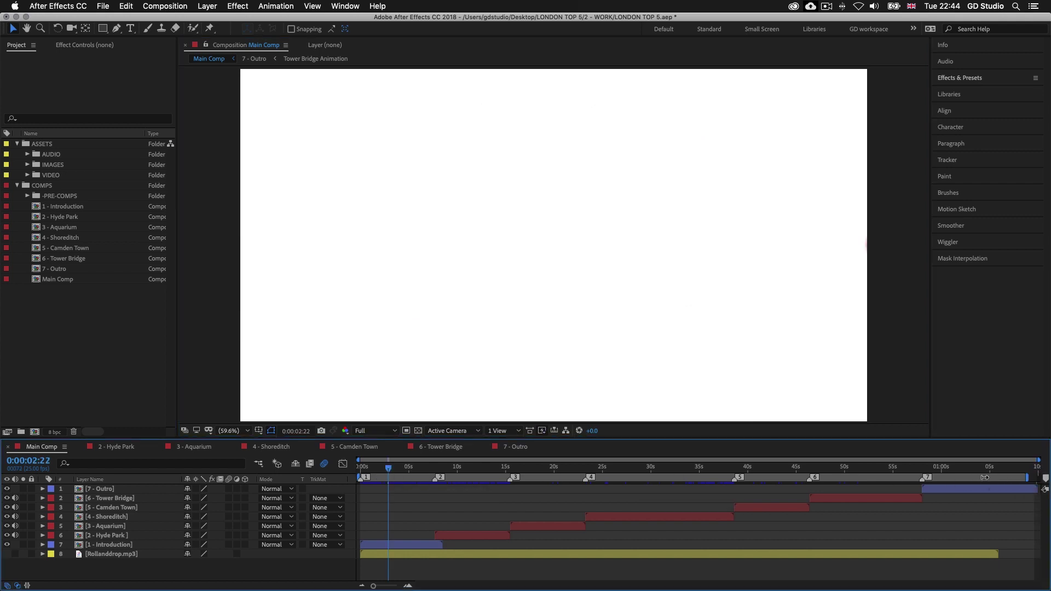
double_click(544, 479)
left_click(1018, 471)
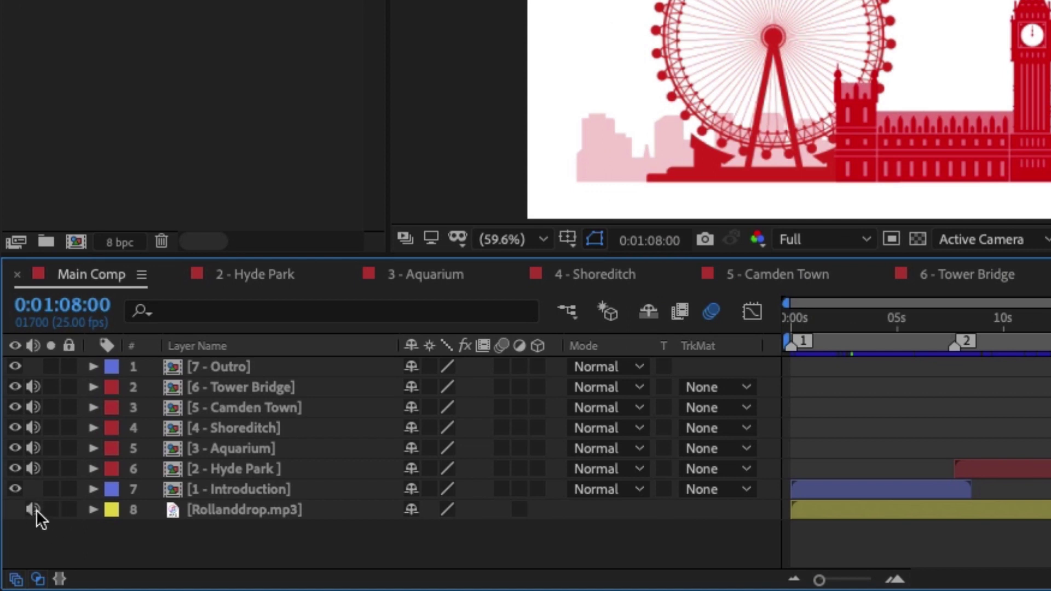
left_click_drag(35, 466, 37, 387)
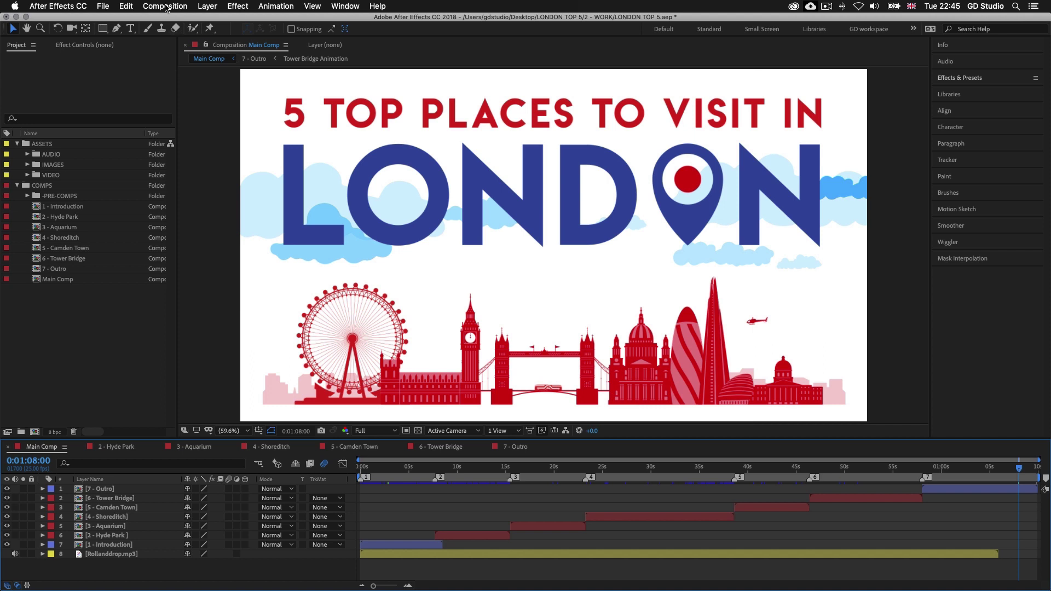
Step: Add Main Comp to the Adobe Media Encoder queue from the Composition menu
left_click(164, 6)
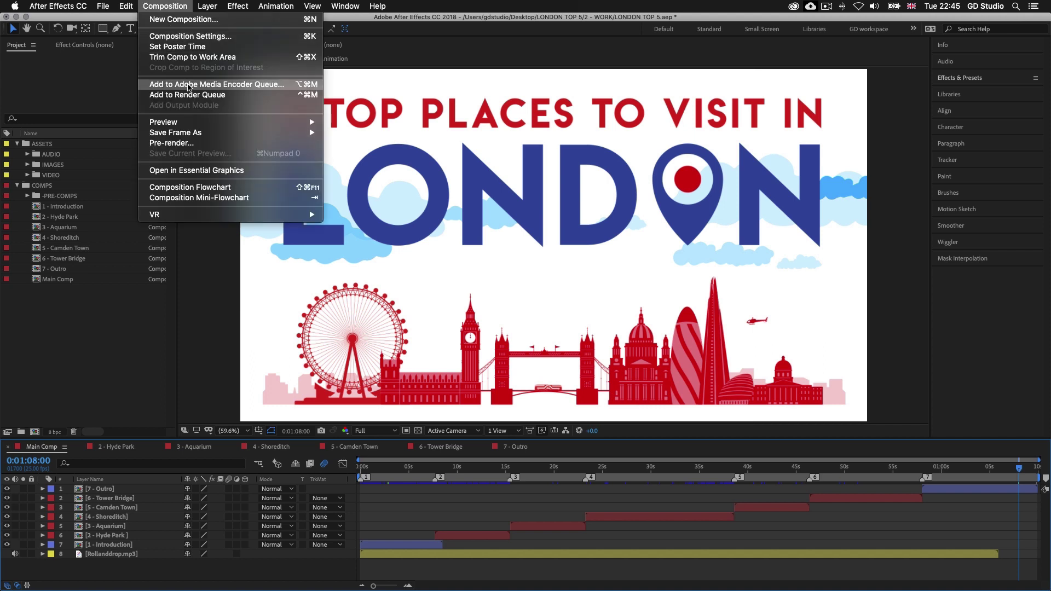
left_click(188, 87)
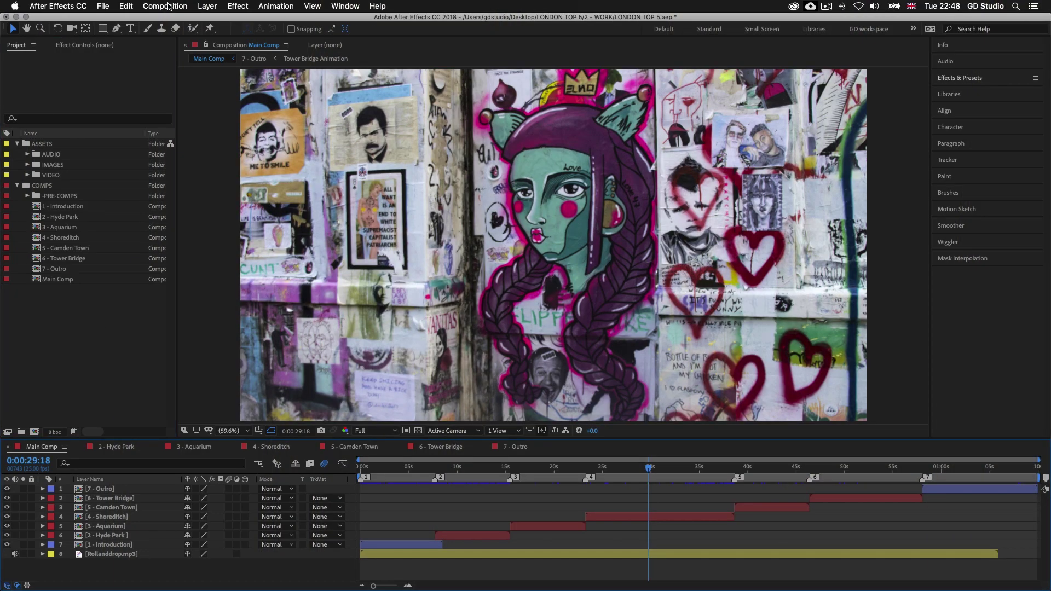
left_click(167, 8)
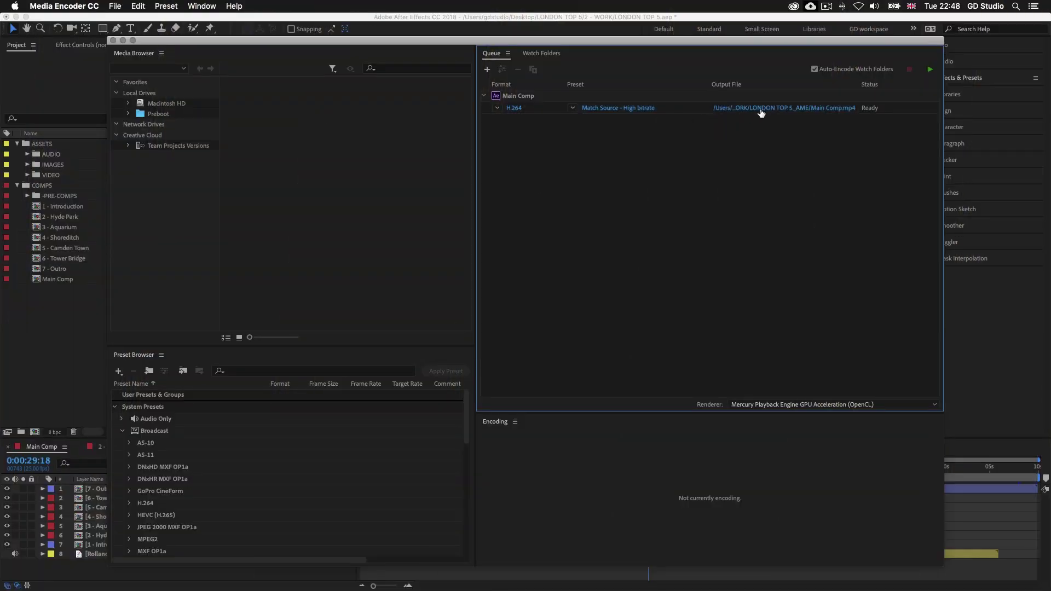
Step: Set the Main Comp export's output location to LONDON TOP 5 > 4 - EXPORTS
left_click(926, 107)
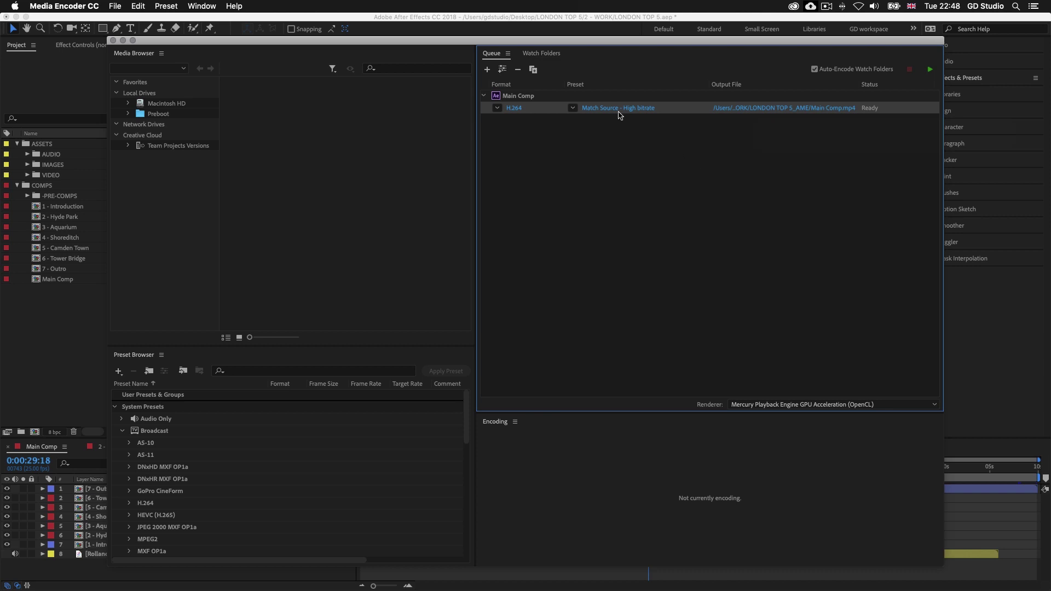
left_click(766, 113)
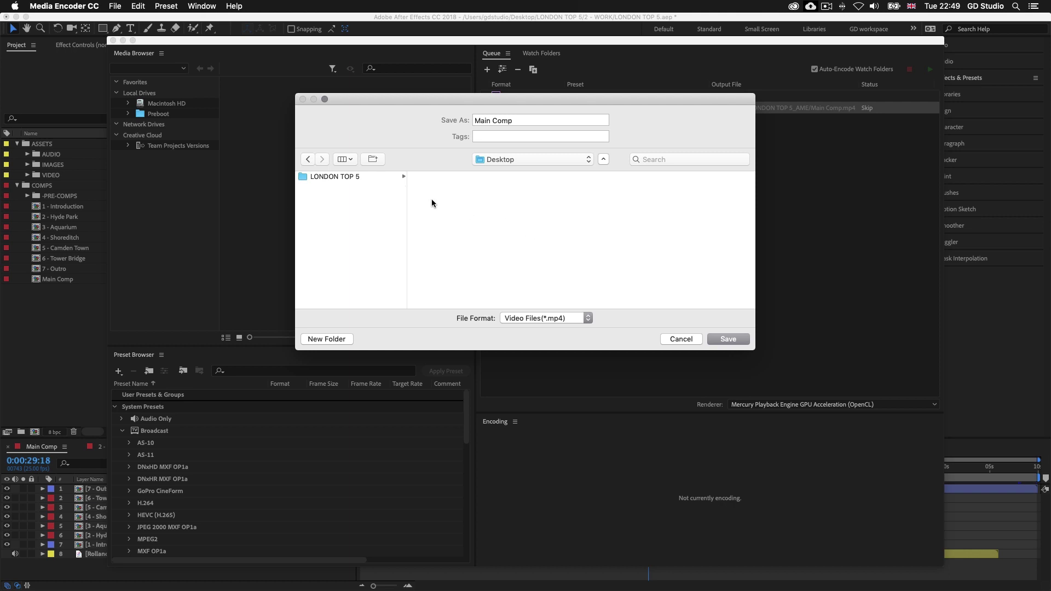
left_click(348, 177)
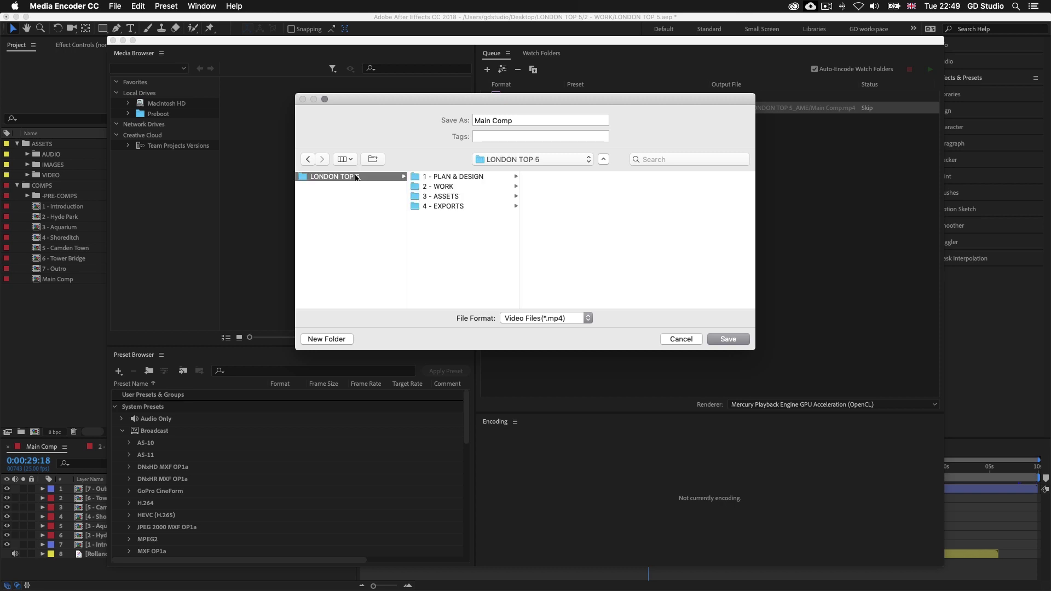
left_click(451, 207)
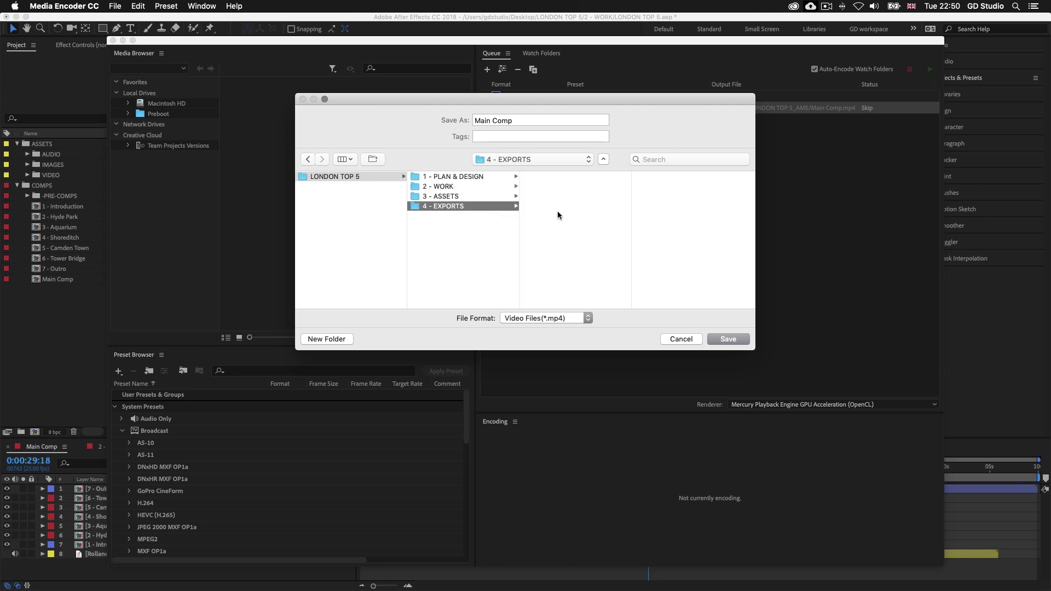
left_click(725, 340)
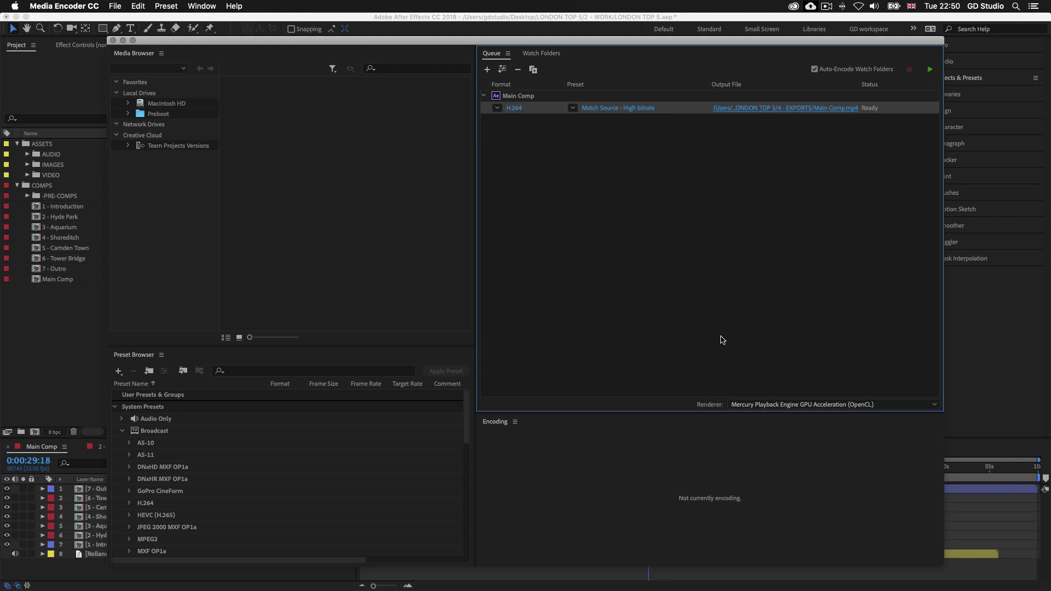
Step: Keep the H.264 format and apply the High Quality 1080p HD preset in Export Settings
left_click(612, 109)
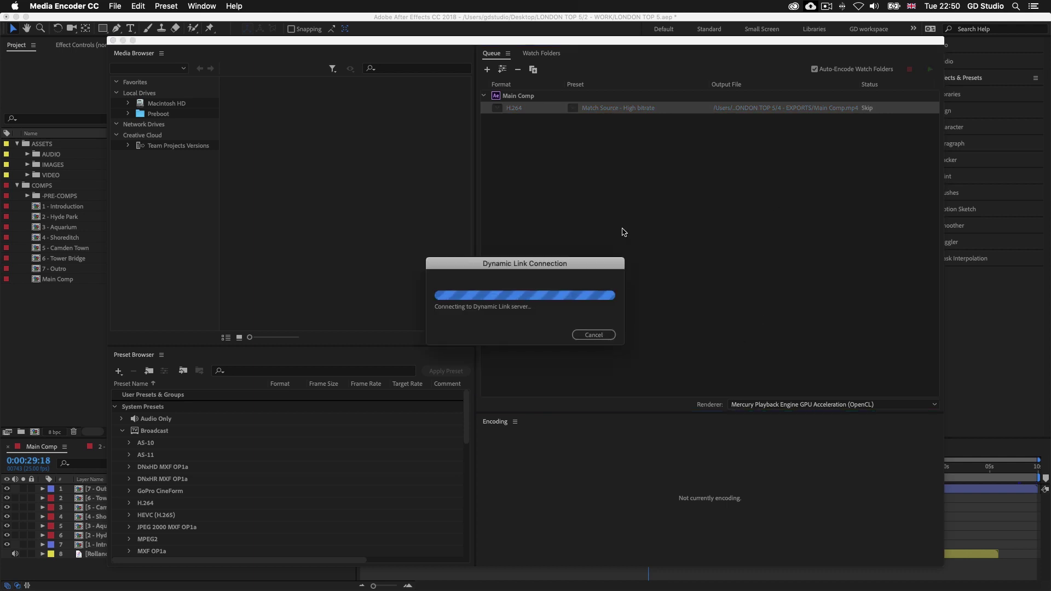
left_click(671, 115)
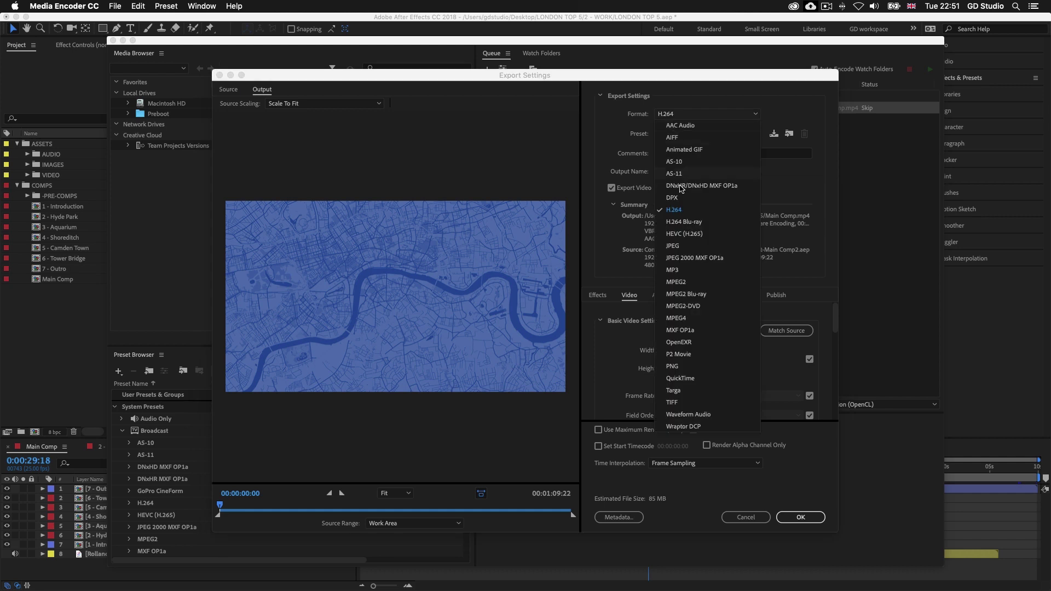
left_click(677, 212)
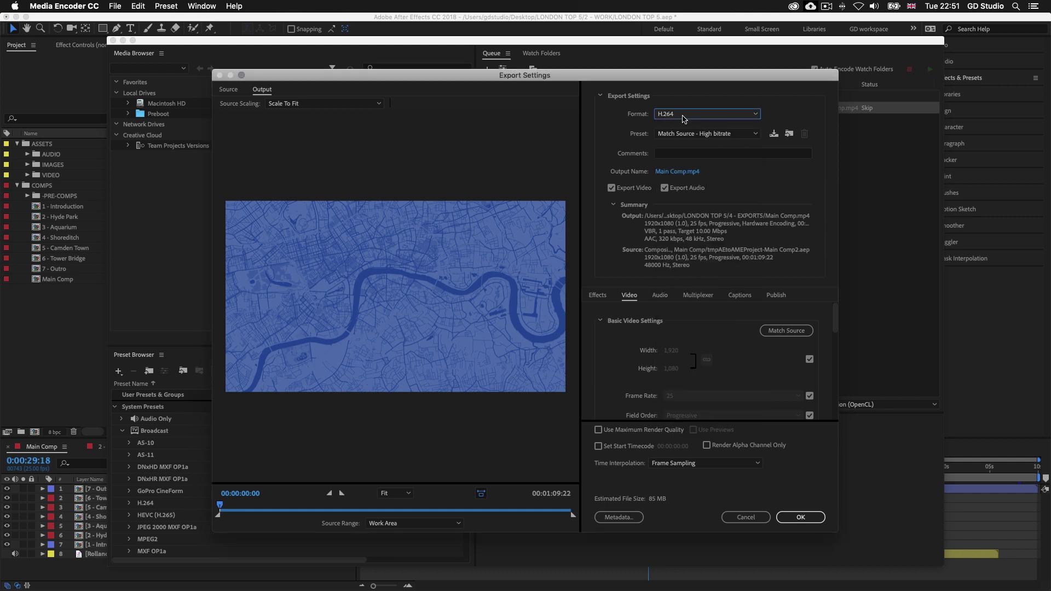
left_click(678, 132)
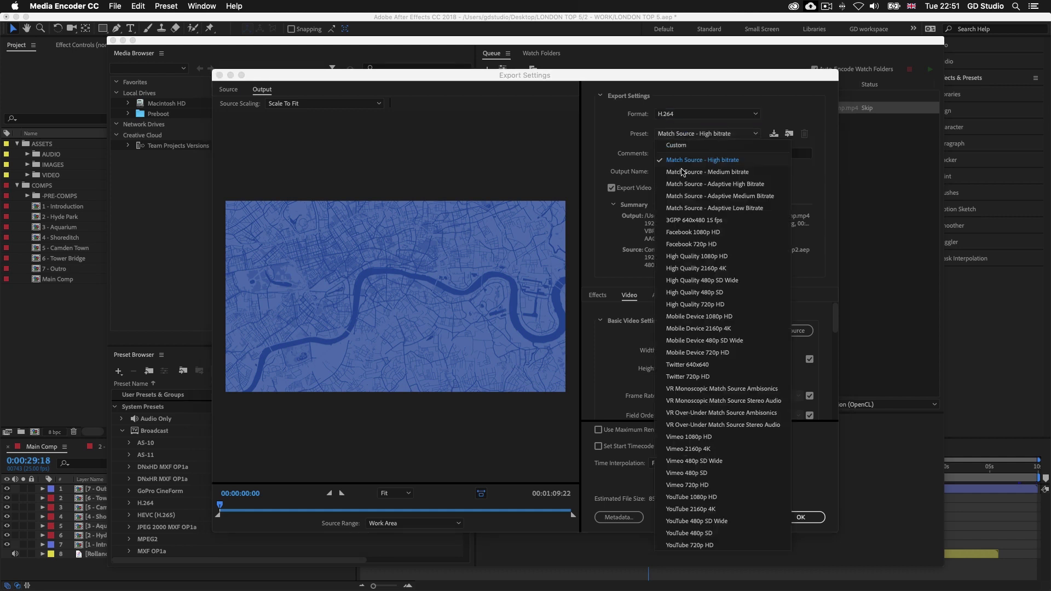
left_click(691, 259)
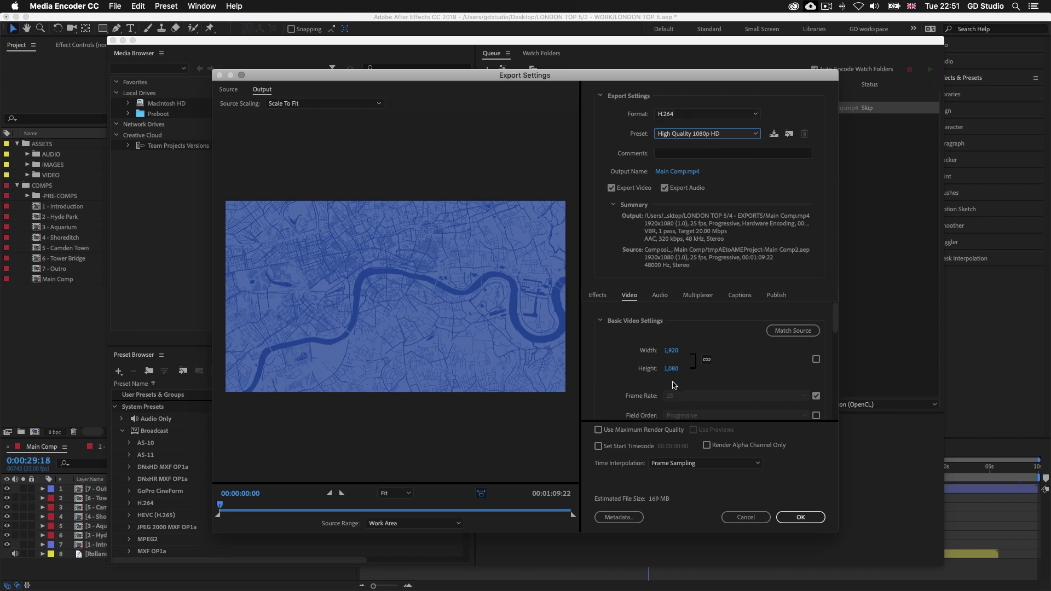
left_click(796, 517)
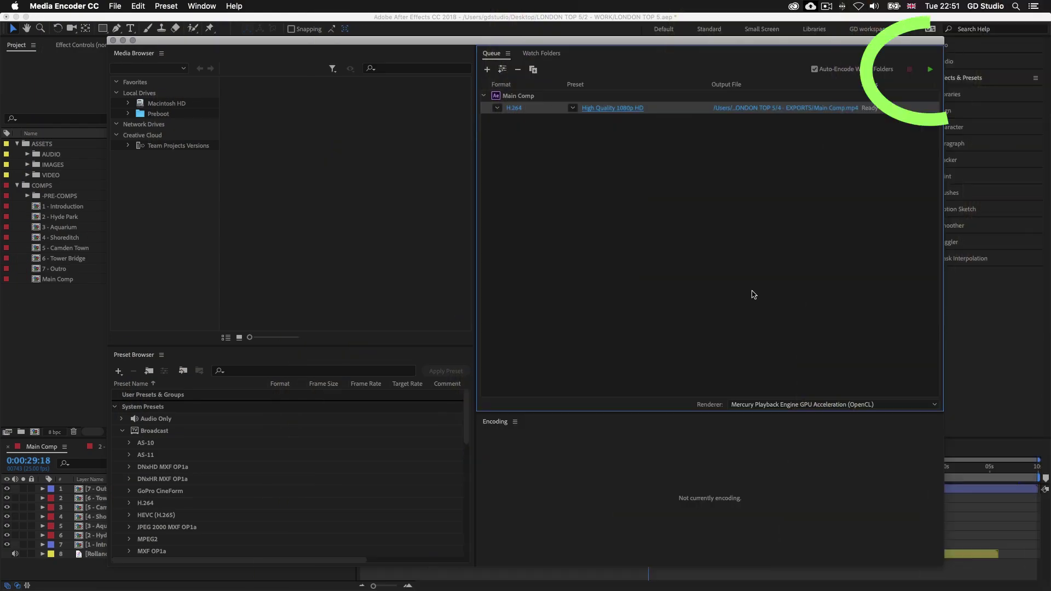
Step: Start the Media Encoder queue to encode Main Comp
left_click(930, 72)
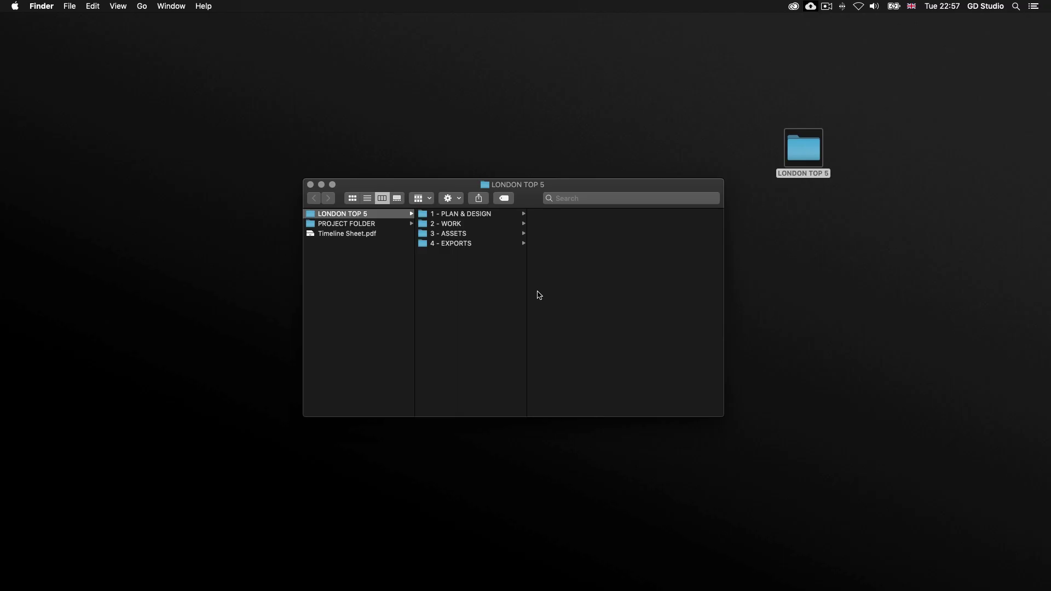
Step: Quick Look the exported Main Comp.mp4 inside the 4 - EXPORTS folder
left_click(469, 247)
left_click(555, 215)
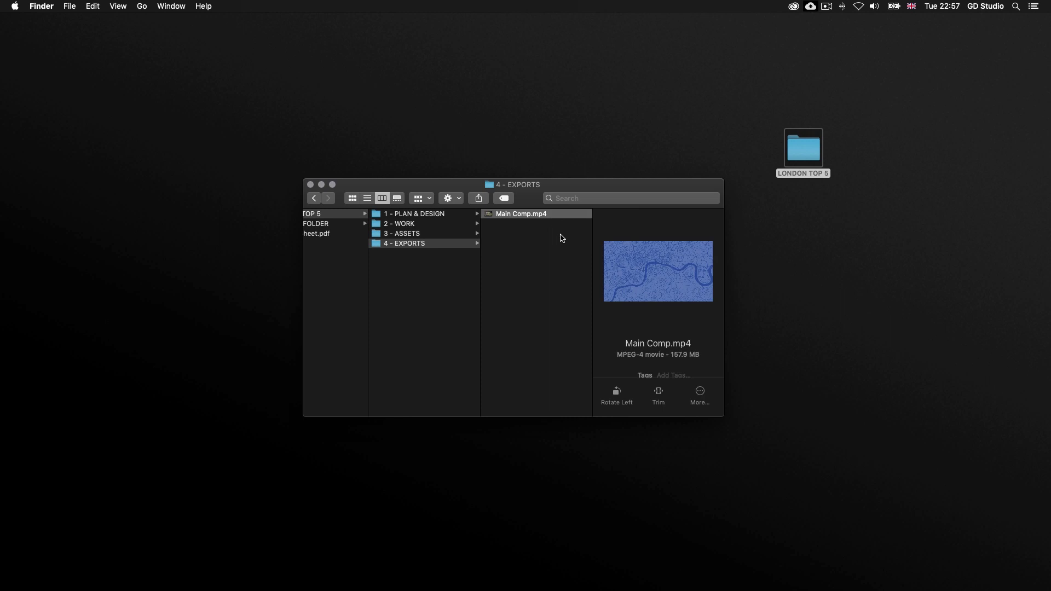
key("space")
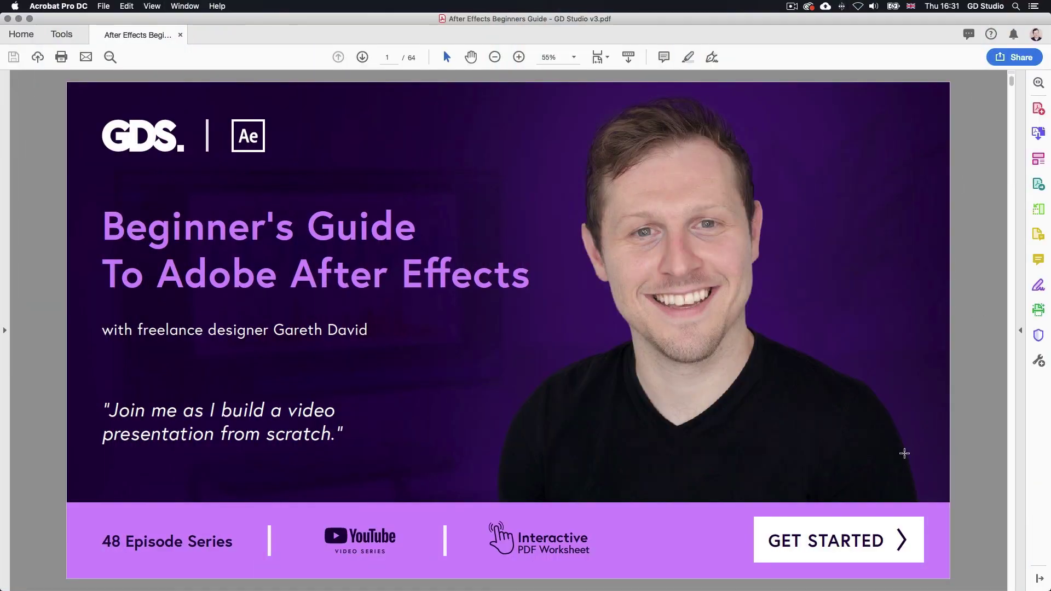
Step: Follow the guide's links via the Section 3 index and Ep 48 to page 62, 'Where to go next?'
left_click(858, 551)
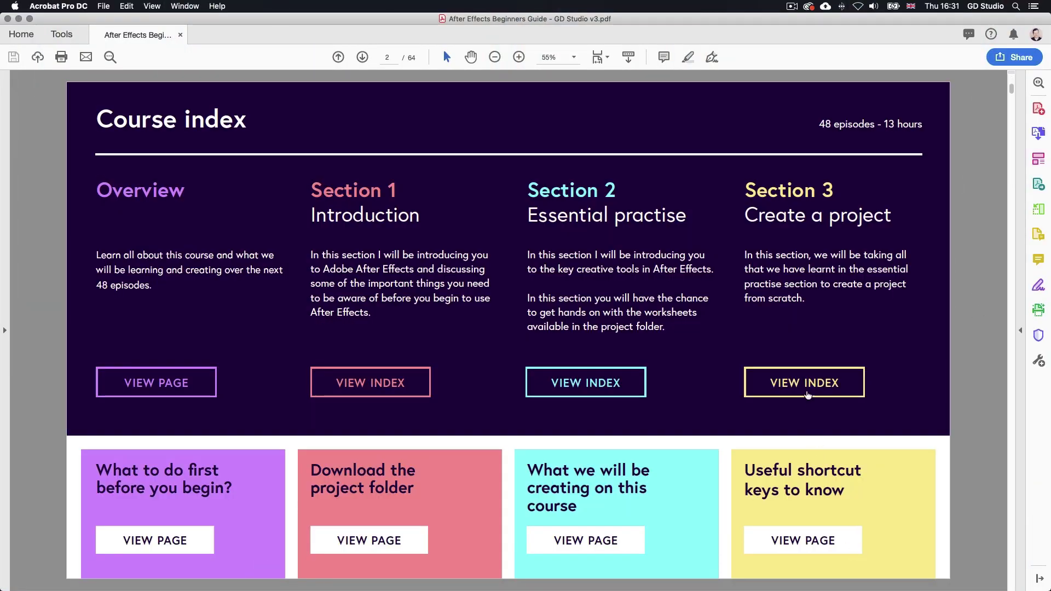
left_click(803, 384)
left_click(863, 494)
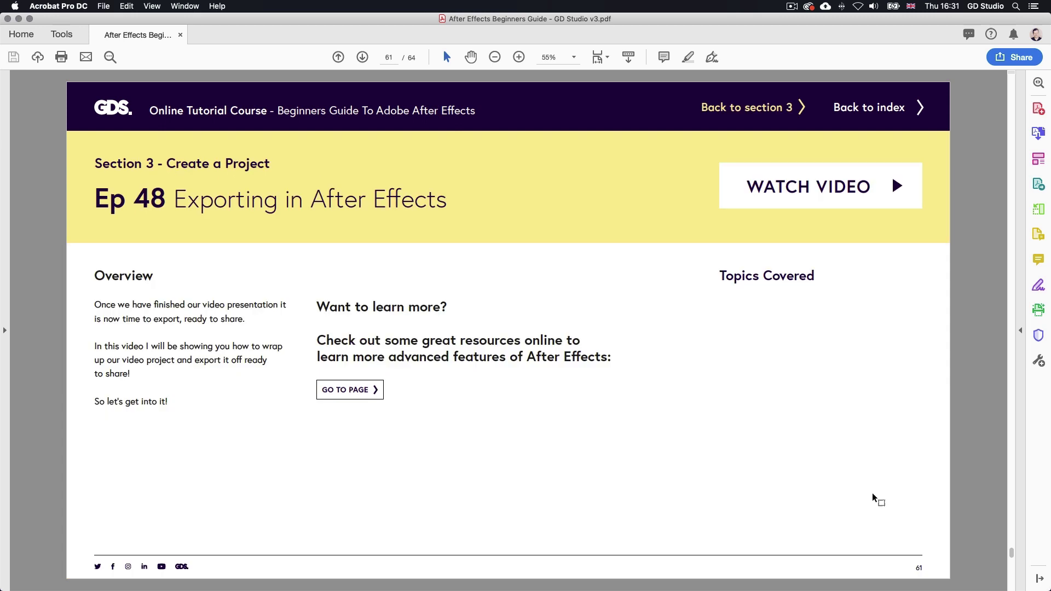
left_click(362, 391)
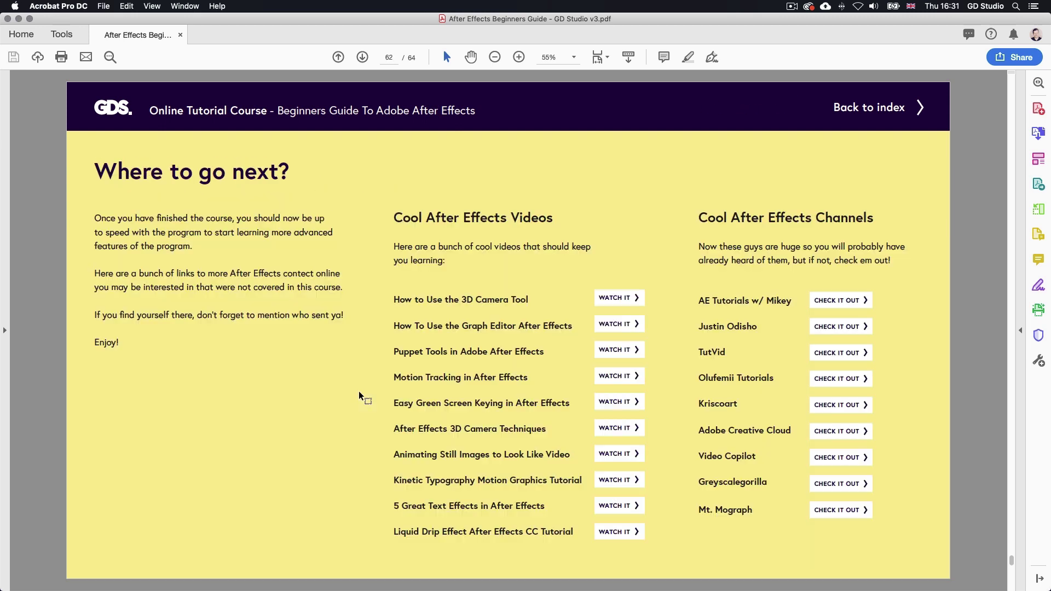